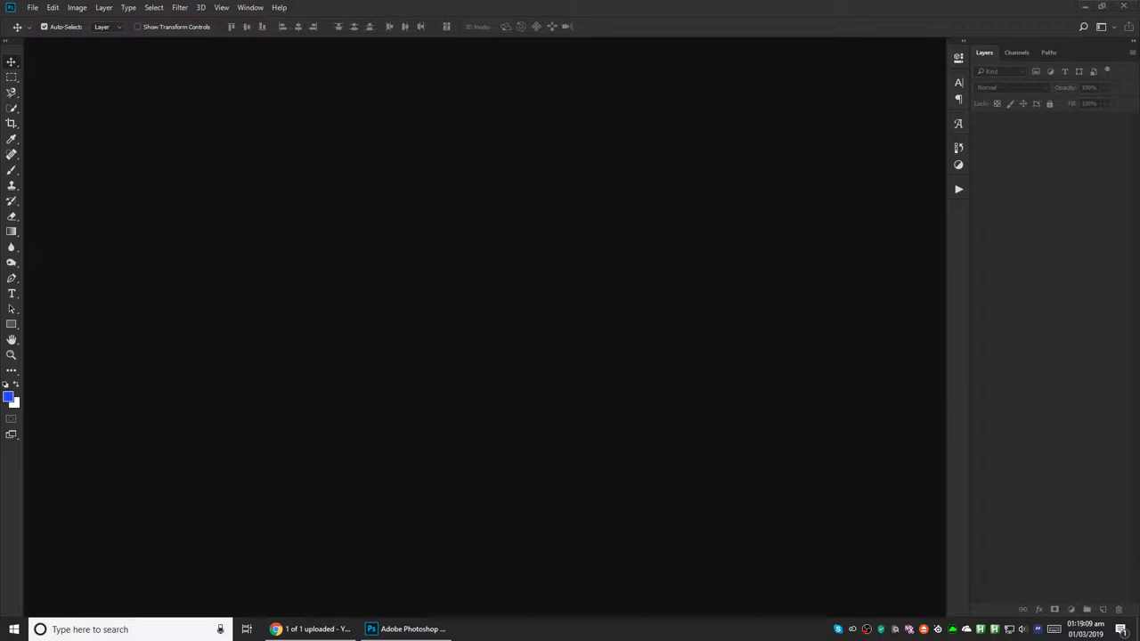
Step: Open the motorcycle photo and set Brightness/Contrast to Brightness 58 and Contrast 32
drag(491, 306, 505, 486)
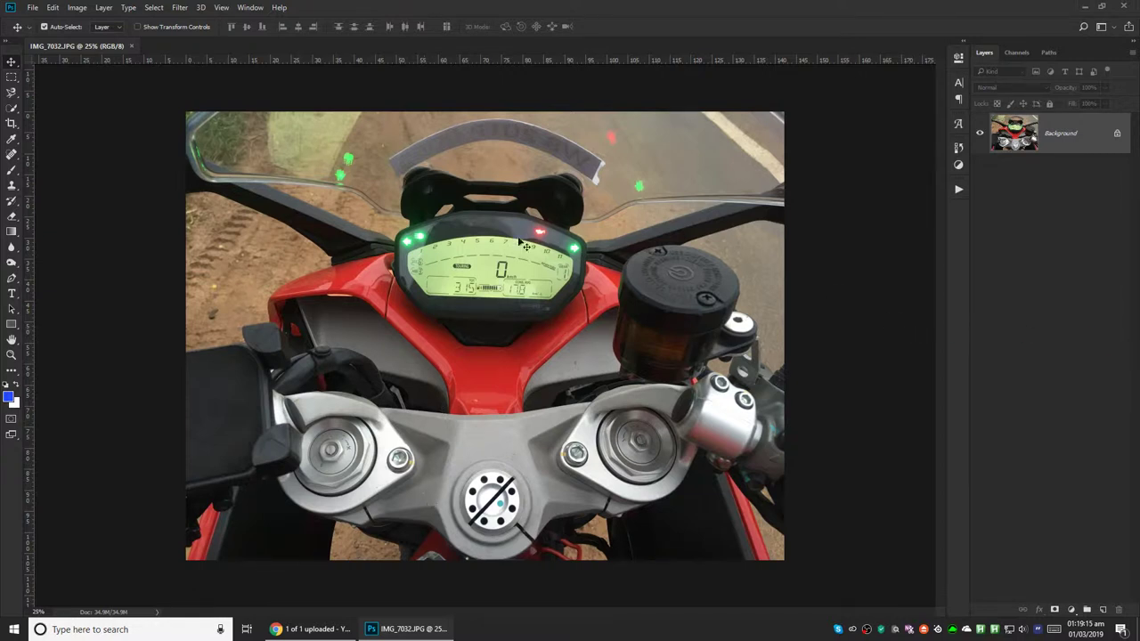
key(alt+i)
key(j)
key(c)
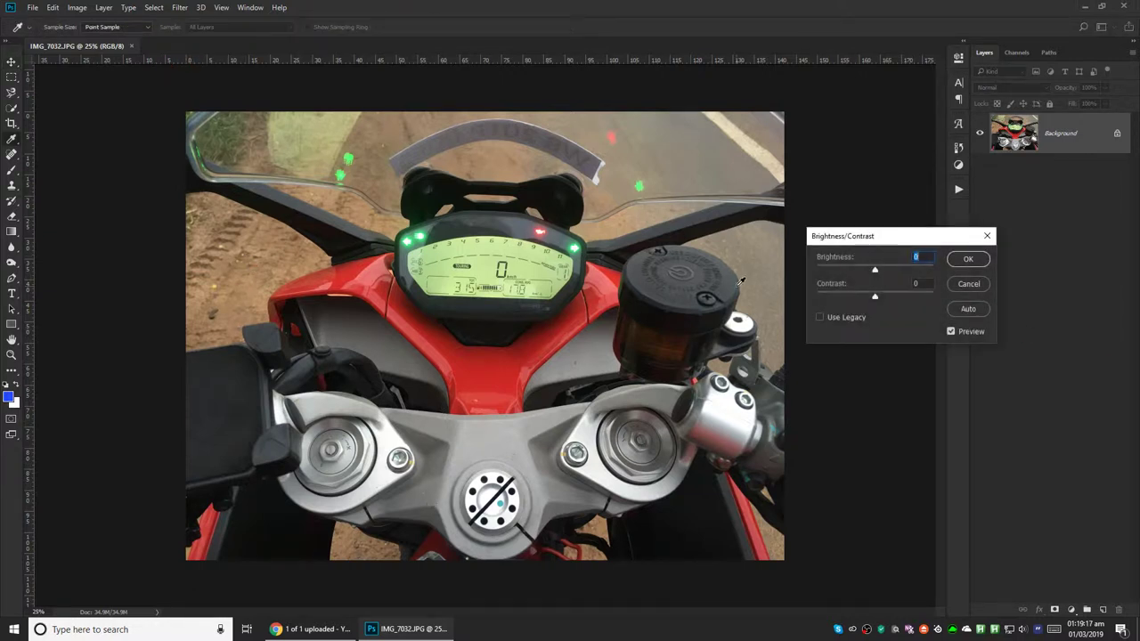
drag(878, 270, 897, 298)
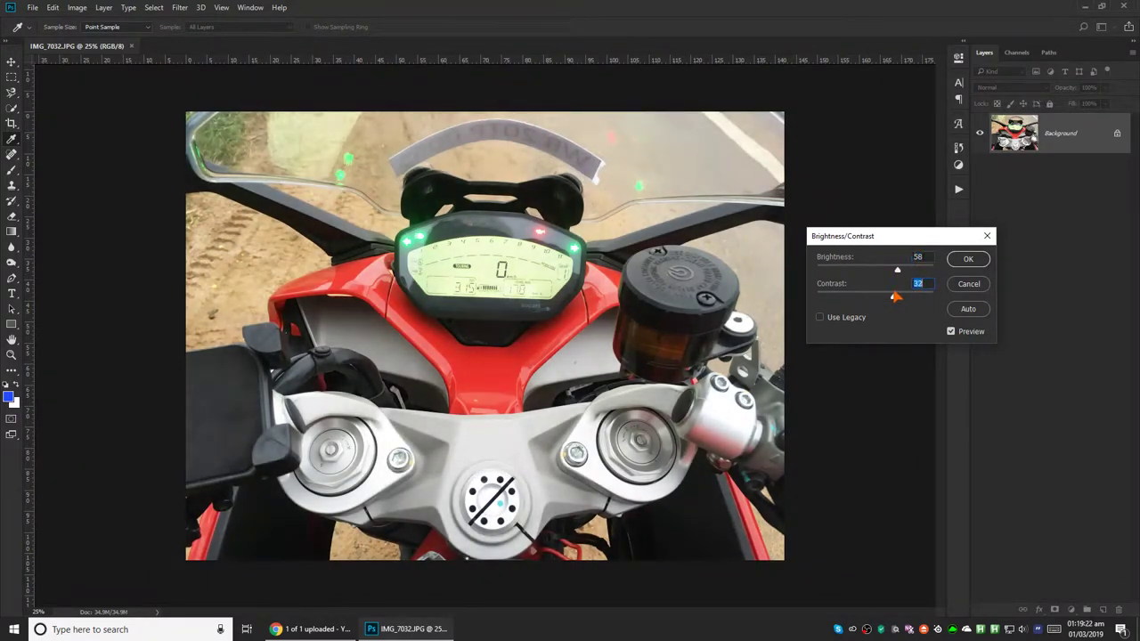
Step: Apply the brightening, duplicate the photo to Layer 1, and convert Layer 1 to a smart object
click(968, 258)
key(v)
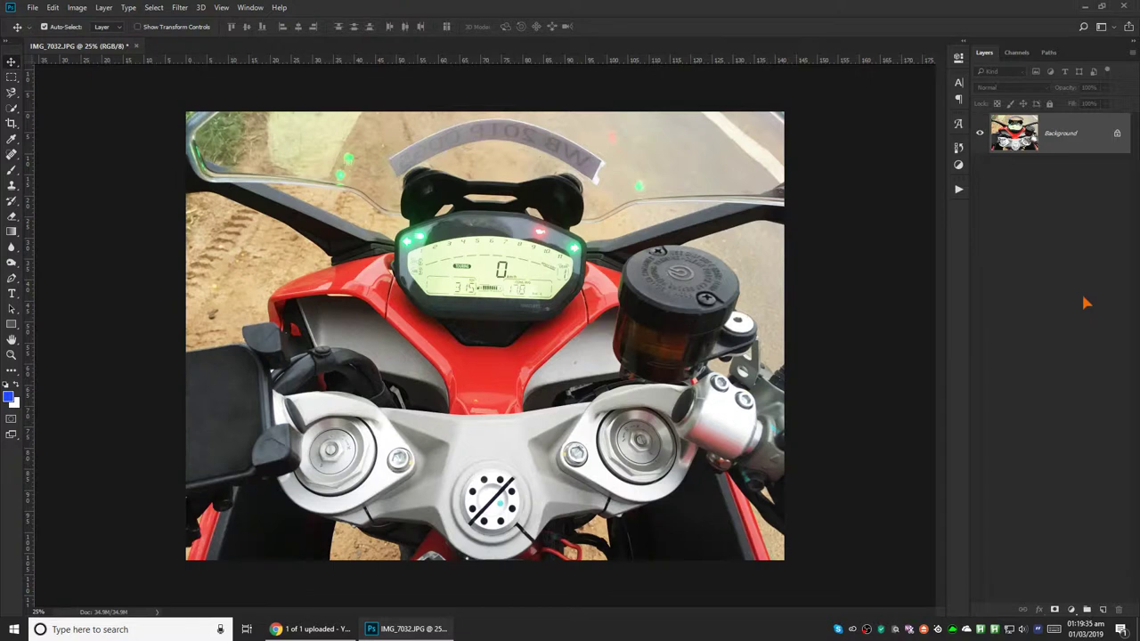
key(ctrl+j)
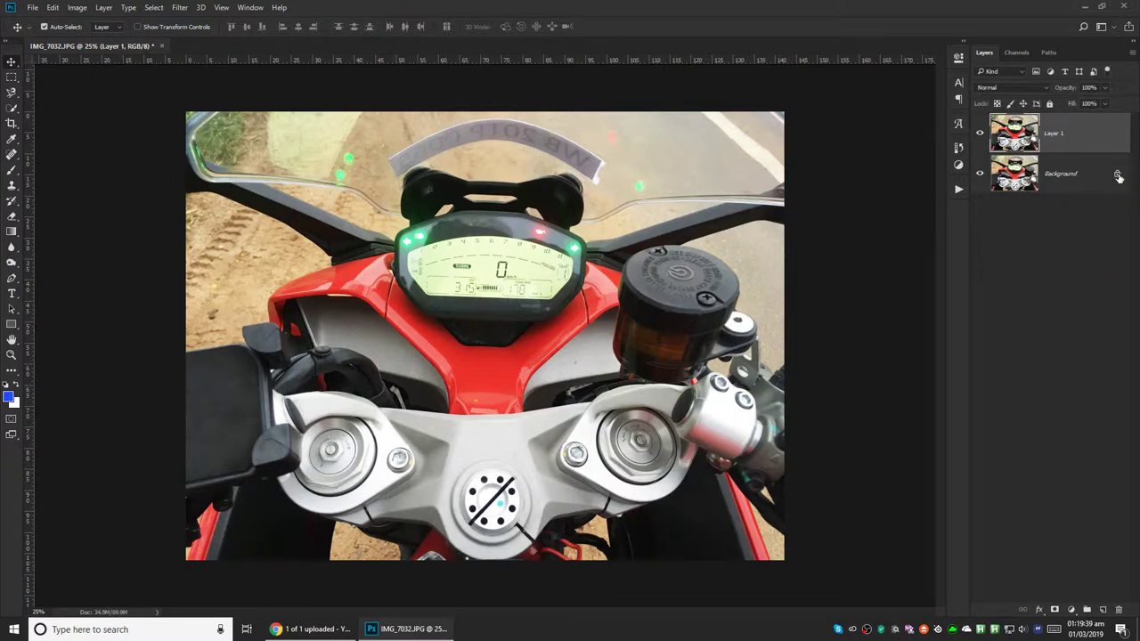
right_click(1060, 143)
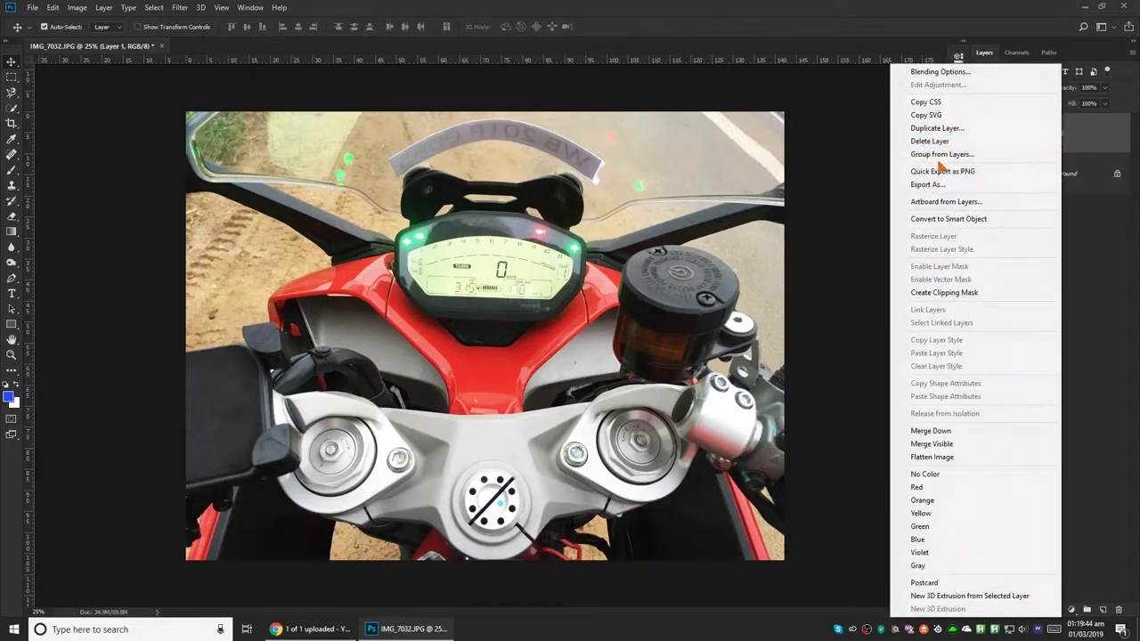
click(931, 218)
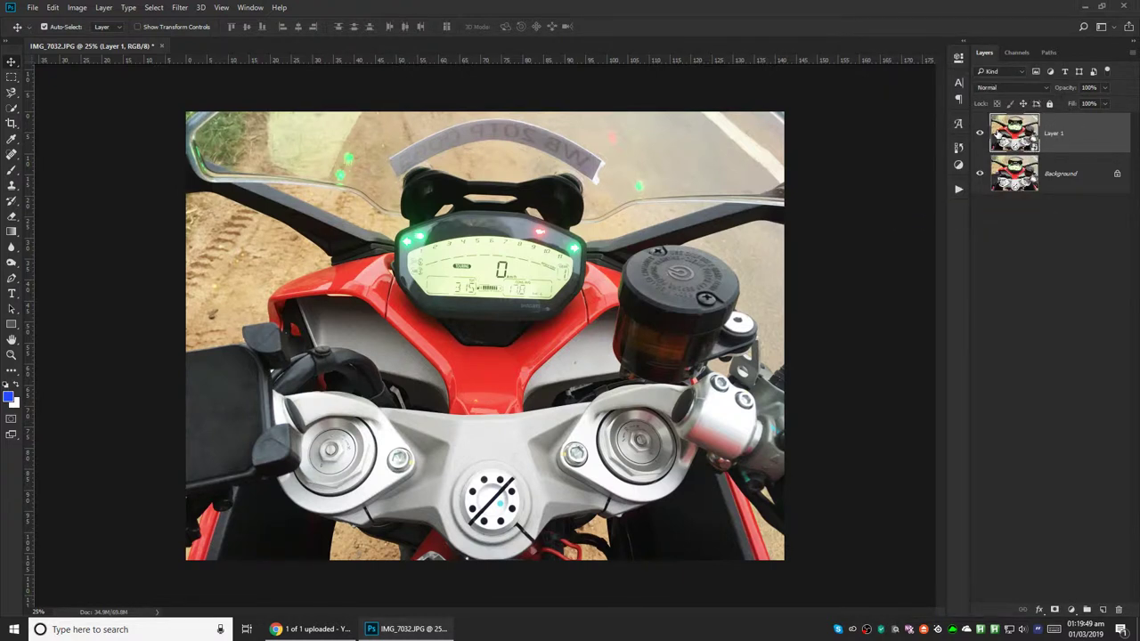
Step: Apply Filter > Other > High Pass to Layer 1 with a 1.4-pixel radius
click(181, 8)
mouse_move(112, 244)
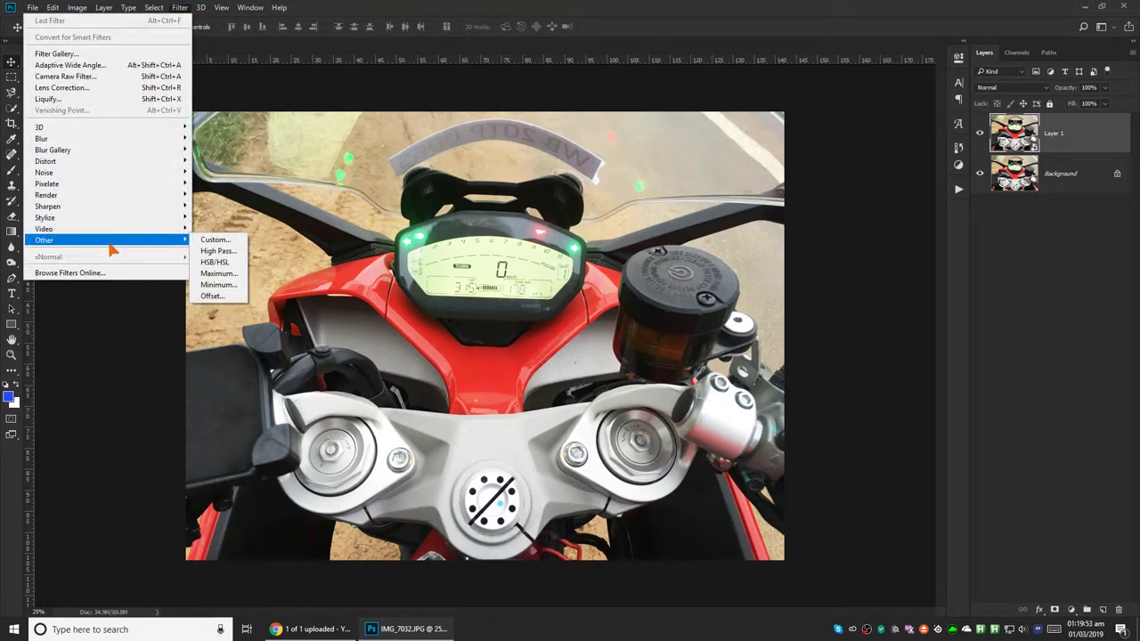
click(215, 253)
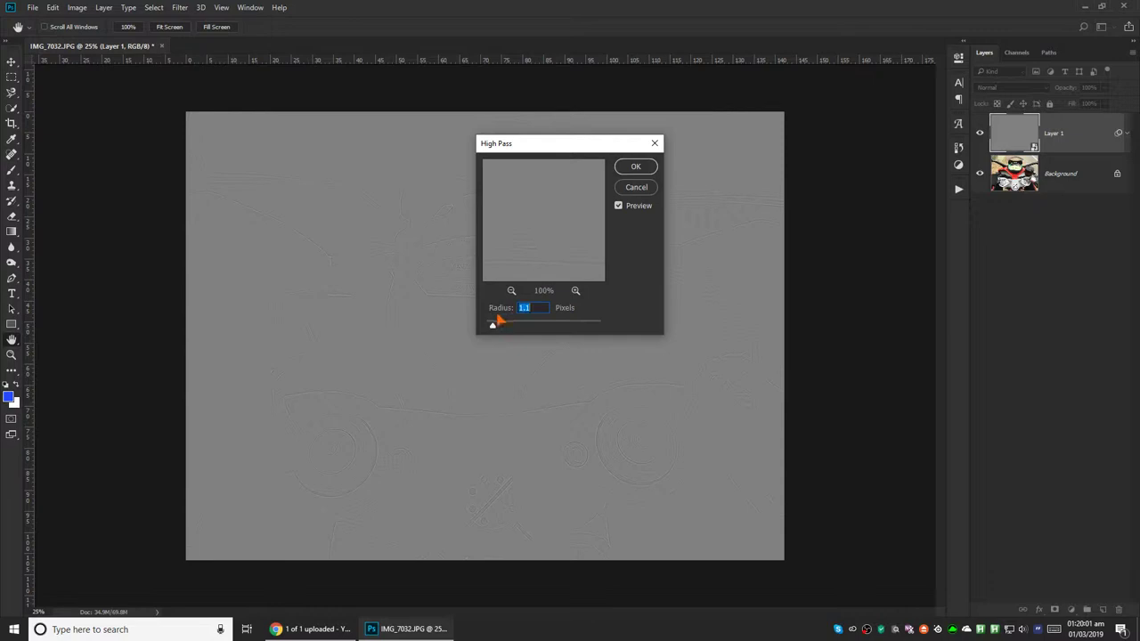
drag(495, 326, 510, 327)
drag(556, 153, 781, 179)
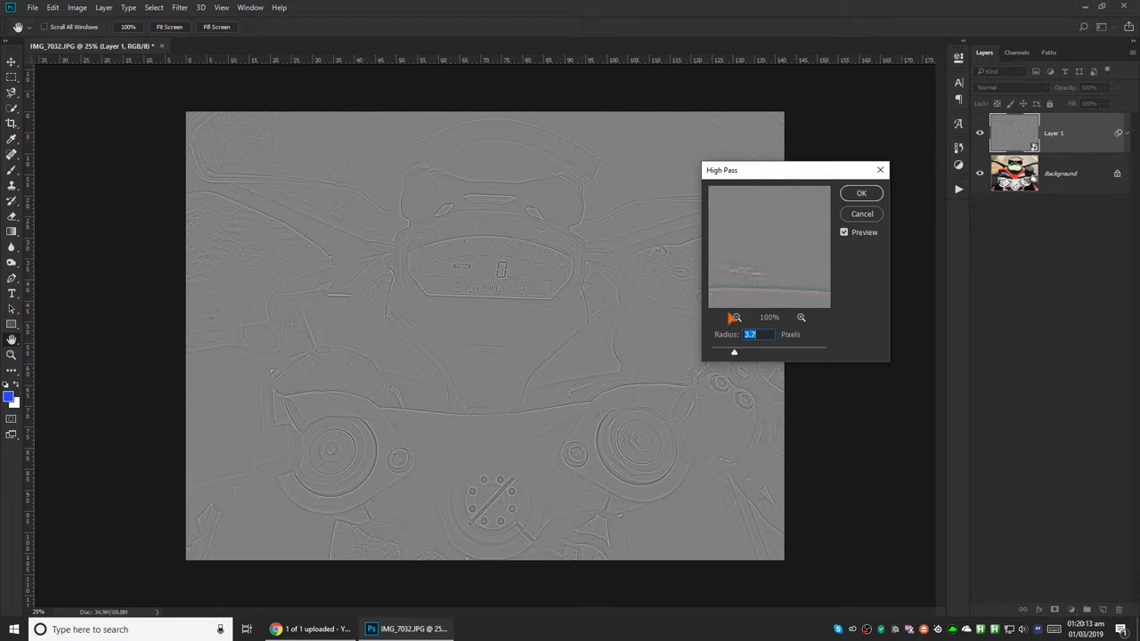
drag(736, 354, 727, 356)
key(Down)
key(Down)
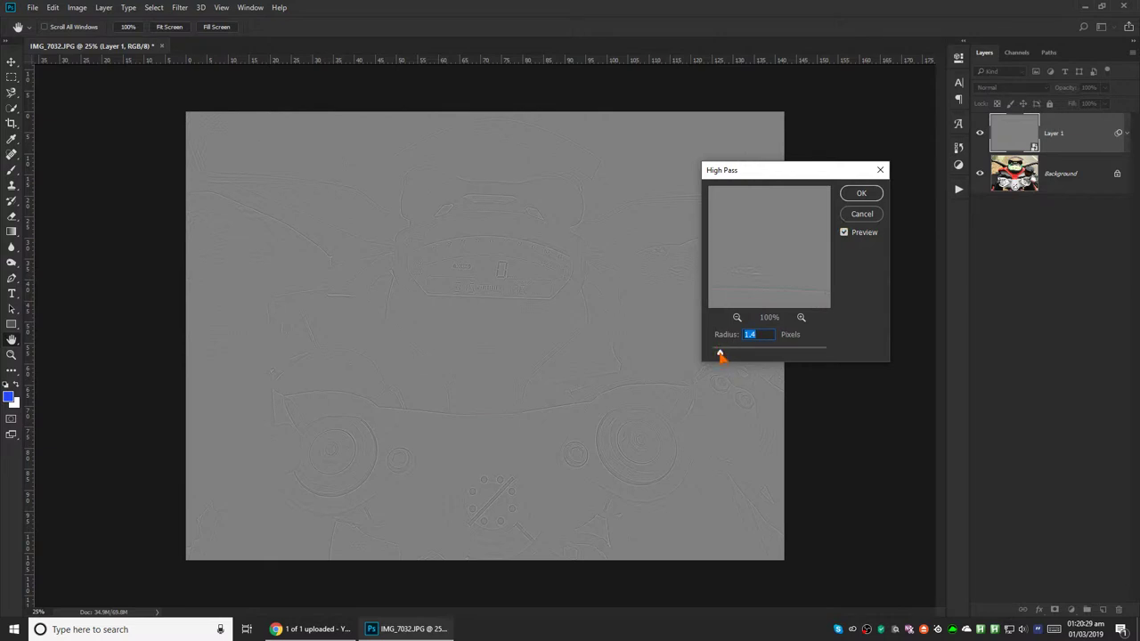
click(861, 194)
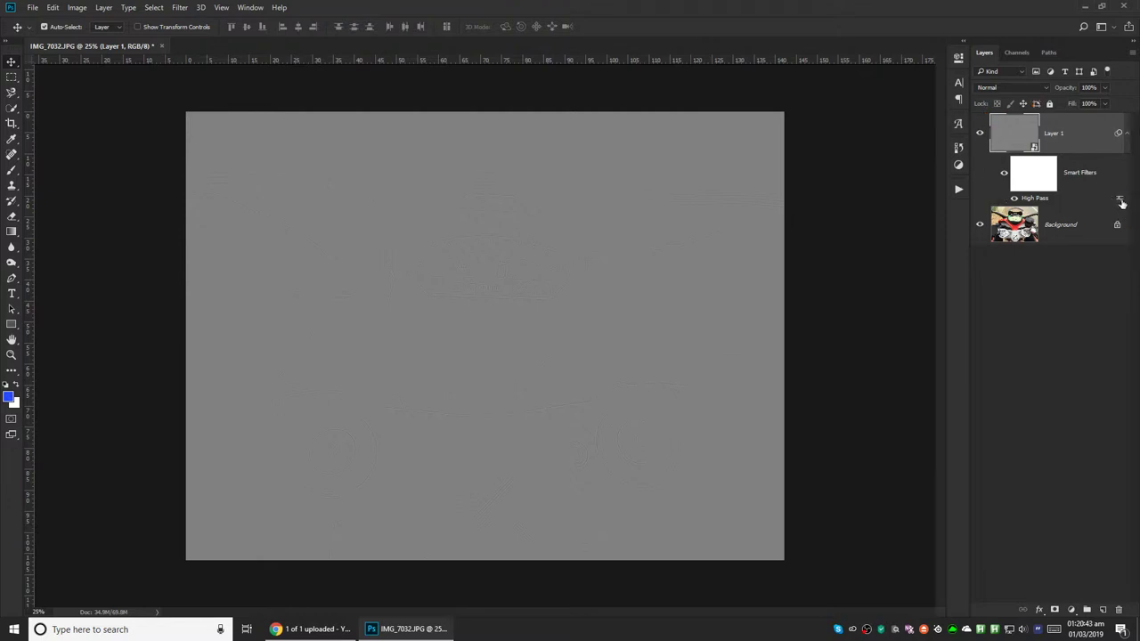
Step: Set the High Pass smart filter's blending mode to Overlay
double_click(1121, 200)
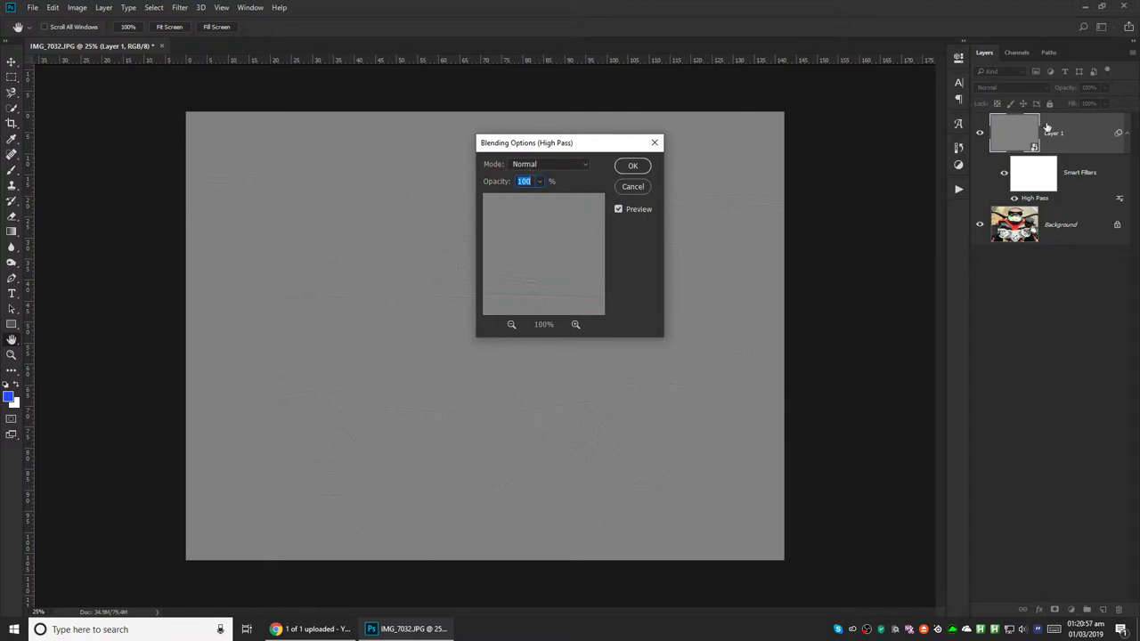
click(579, 165)
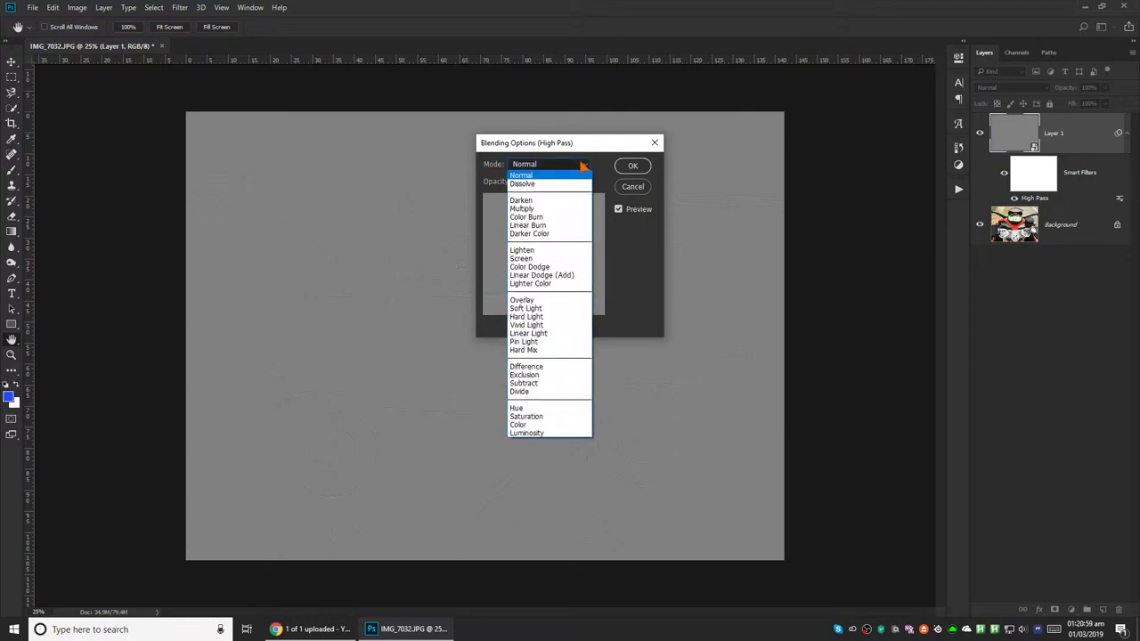
click(532, 301)
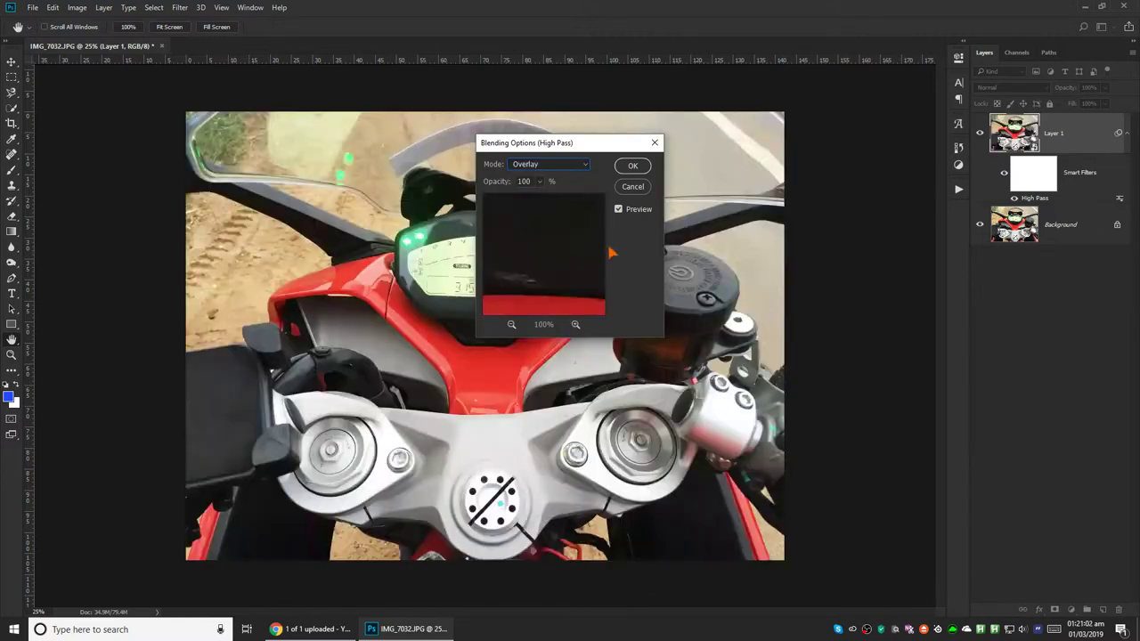
click(632, 166)
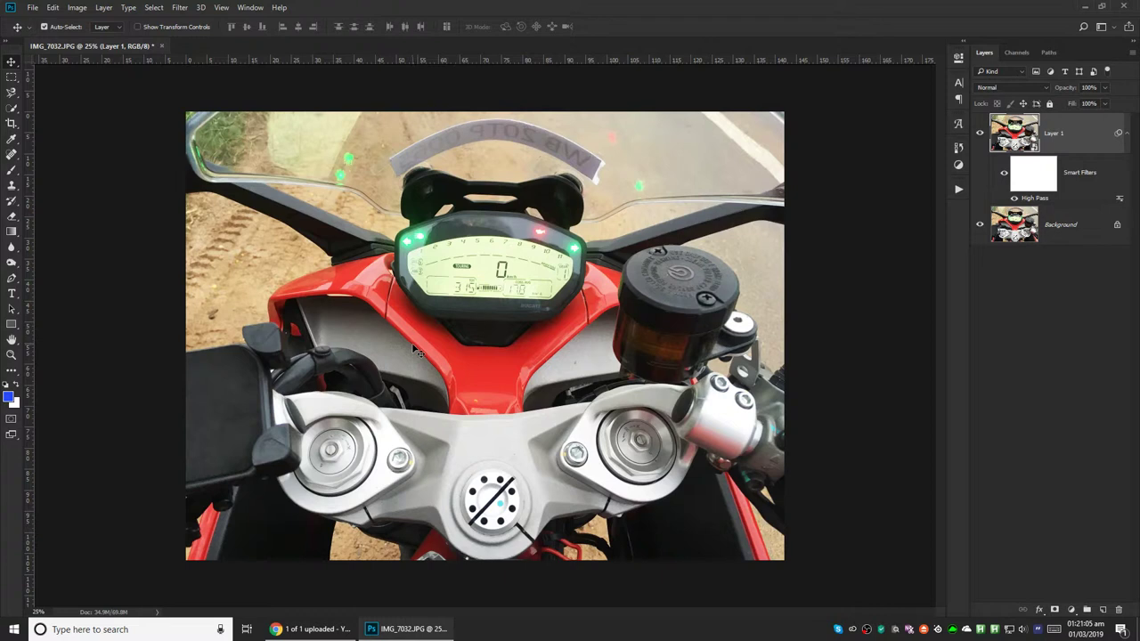
Step: Toggle Layer 1's visibility to compare the sharpened and original photo
click(980, 139)
click(981, 139)
click(981, 135)
click(981, 141)
Step: Reapply High Pass at a 3.8-pixel radius, then toggle Layer 1 to compare, ending hidden
double_click(1036, 199)
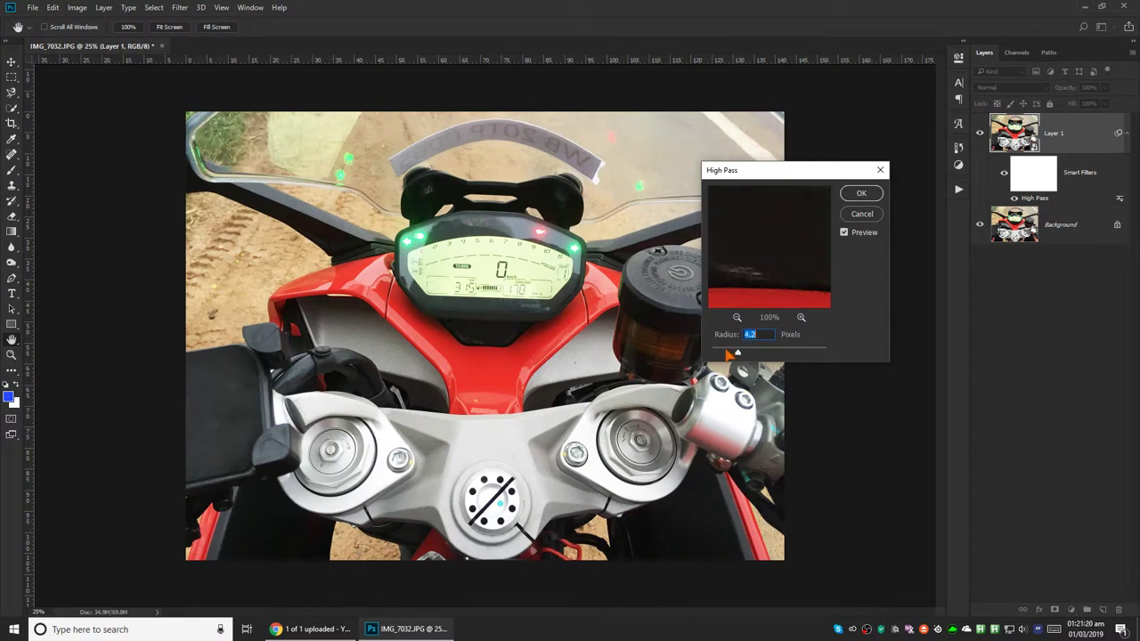
click(860, 194)
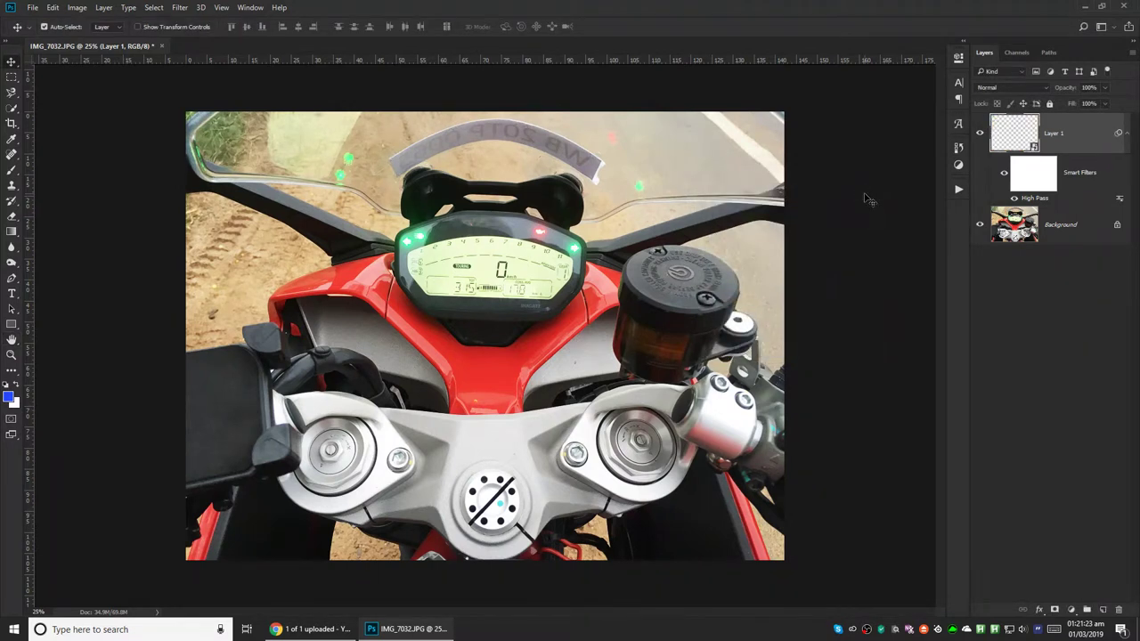
click(980, 133)
click(981, 133)
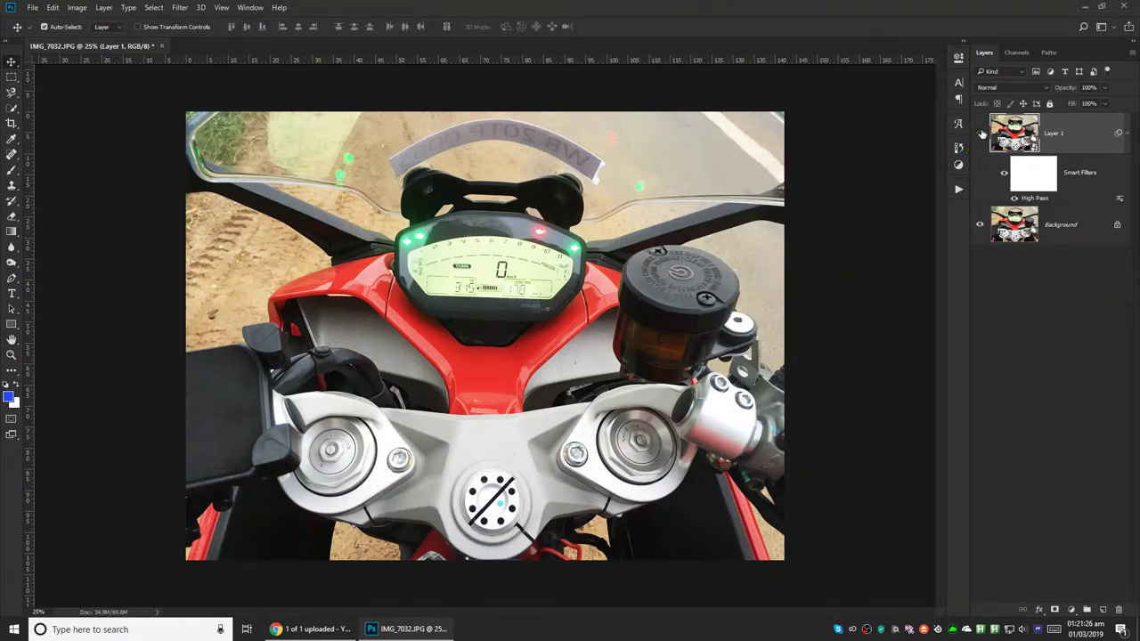
click(981, 133)
click(981, 133)
click(980, 133)
click(980, 133)
click(980, 132)
Step: Zoom into the dashboard, toggle Layer 1 to compare sharpening up close, then zoom back out
scroll(510, 303, up, 3)
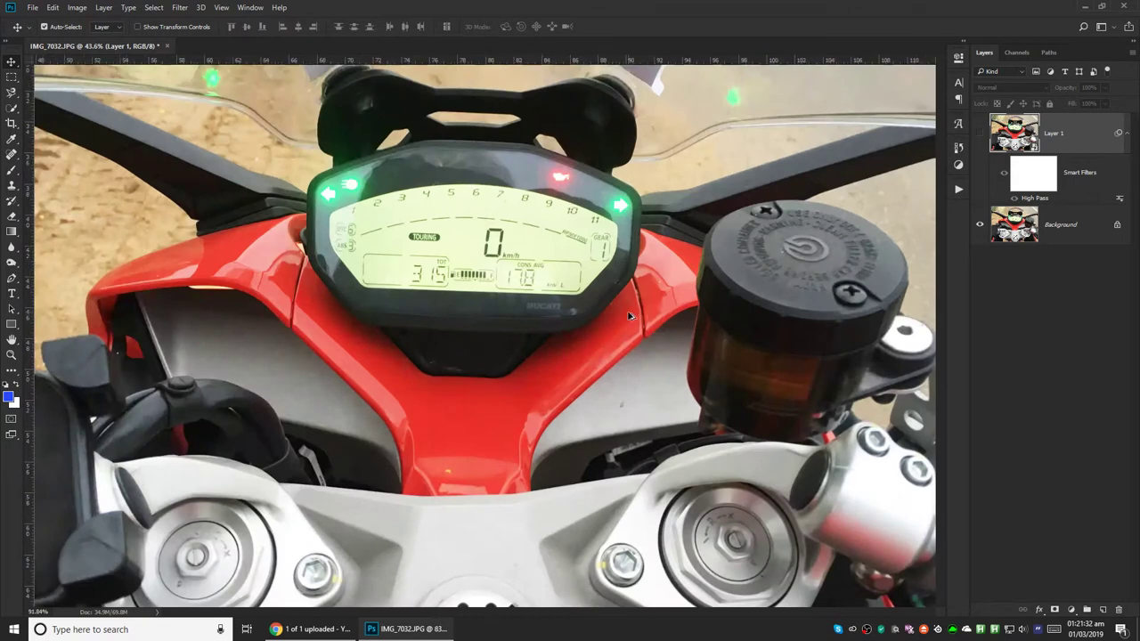
scroll(629, 316, up, 4)
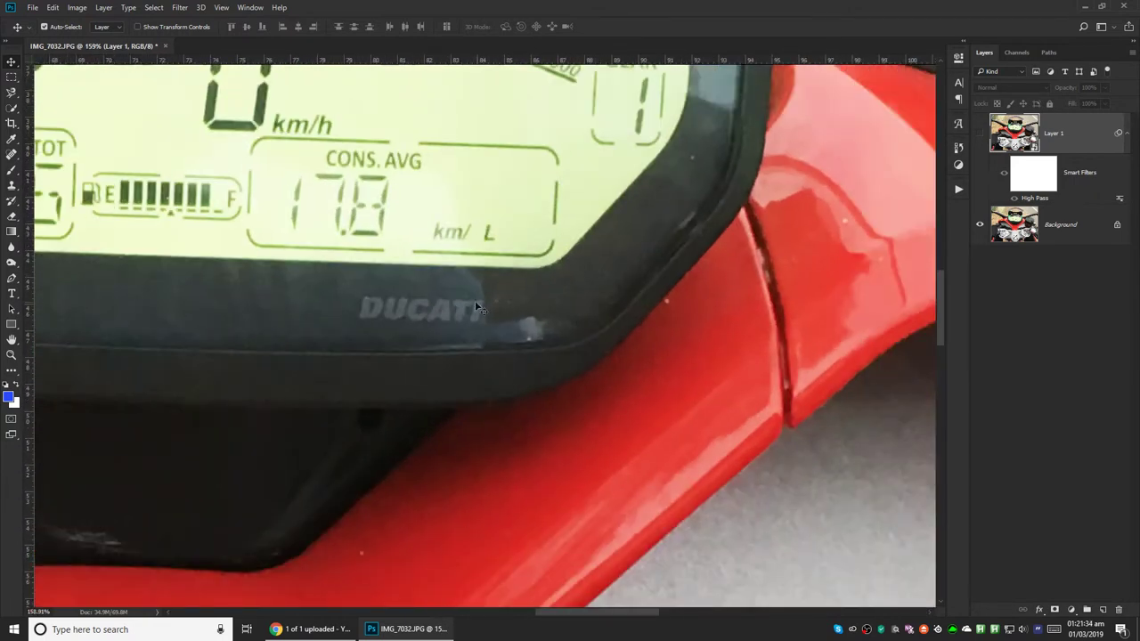
scroll(463, 297, left, 3)
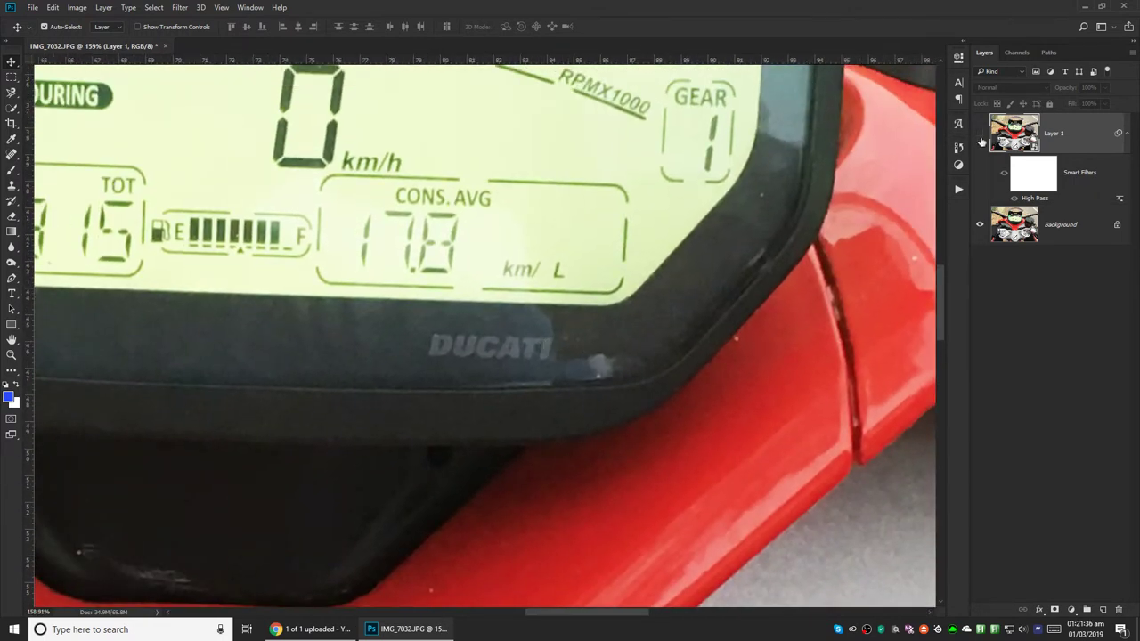
click(981, 134)
click(981, 134)
click(981, 134)
click(981, 134)
scroll(409, 271, down, 10)
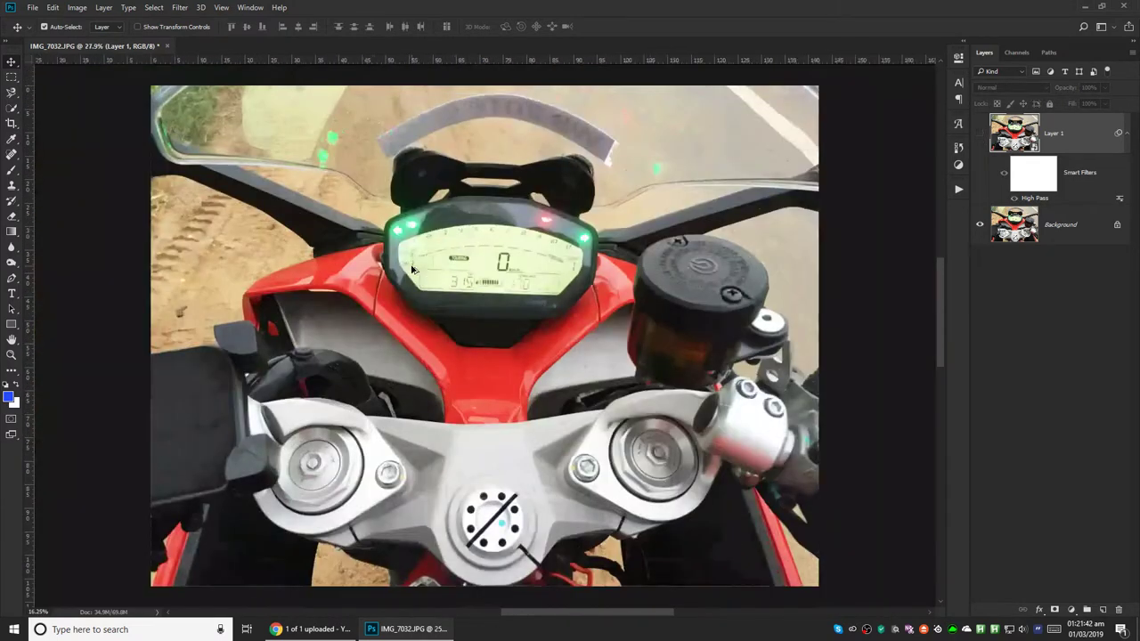
scroll(416, 271, up, 2)
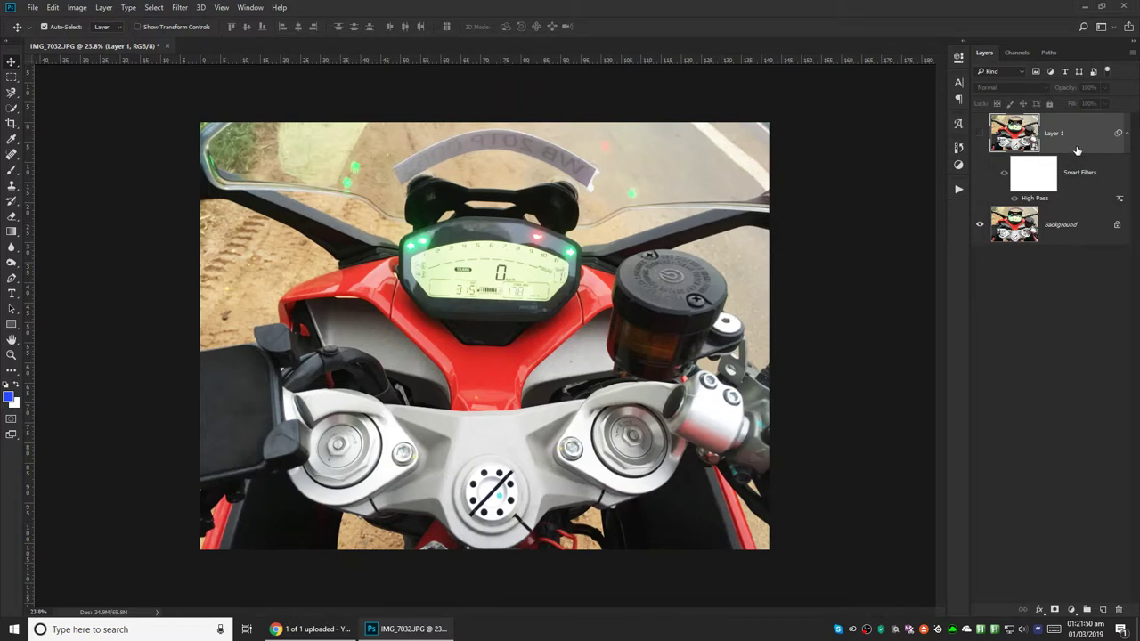
Step: Delete Layer 1, duplicate the photo, and apply a 3.8-pixel High Pass to the top copy
key(Delete)
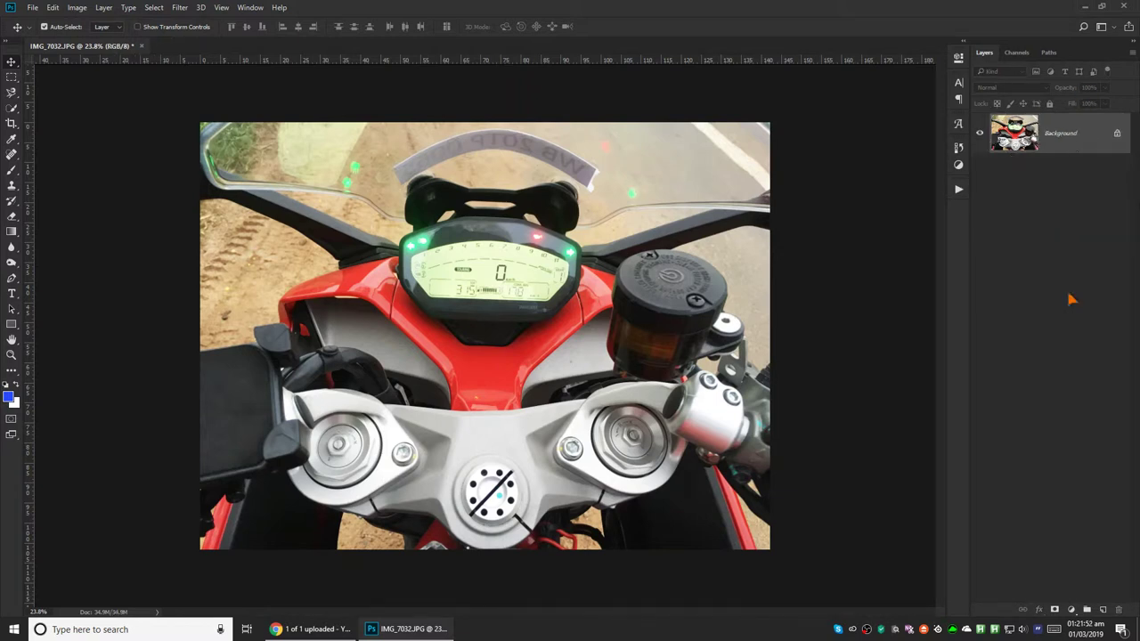
key(ctrl+j)
key(ctrl+j)
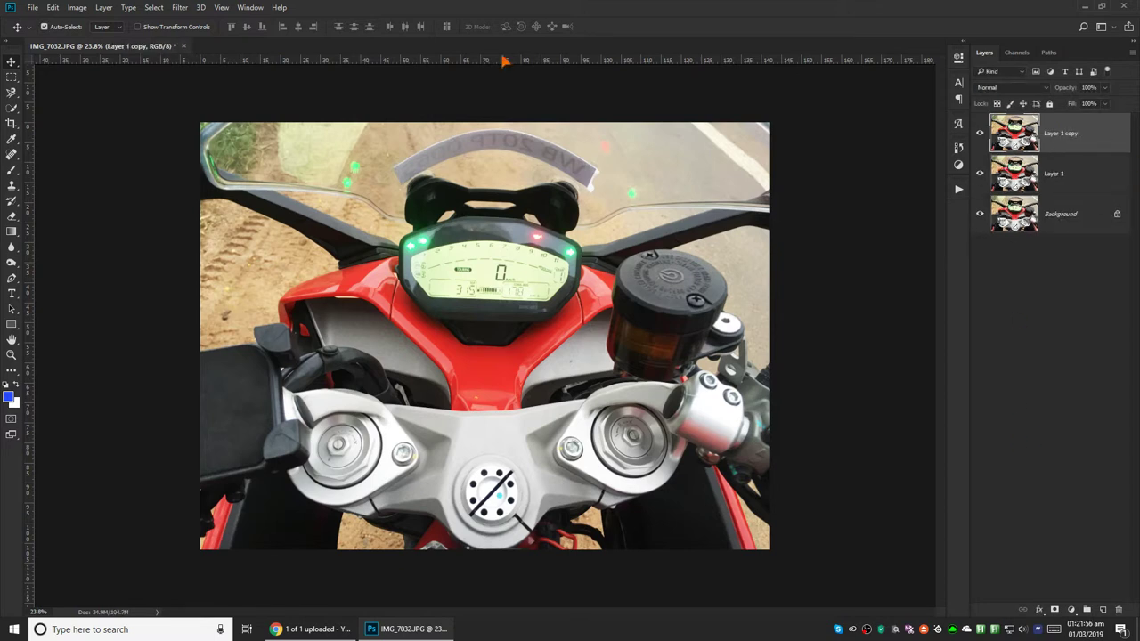
click(183, 8)
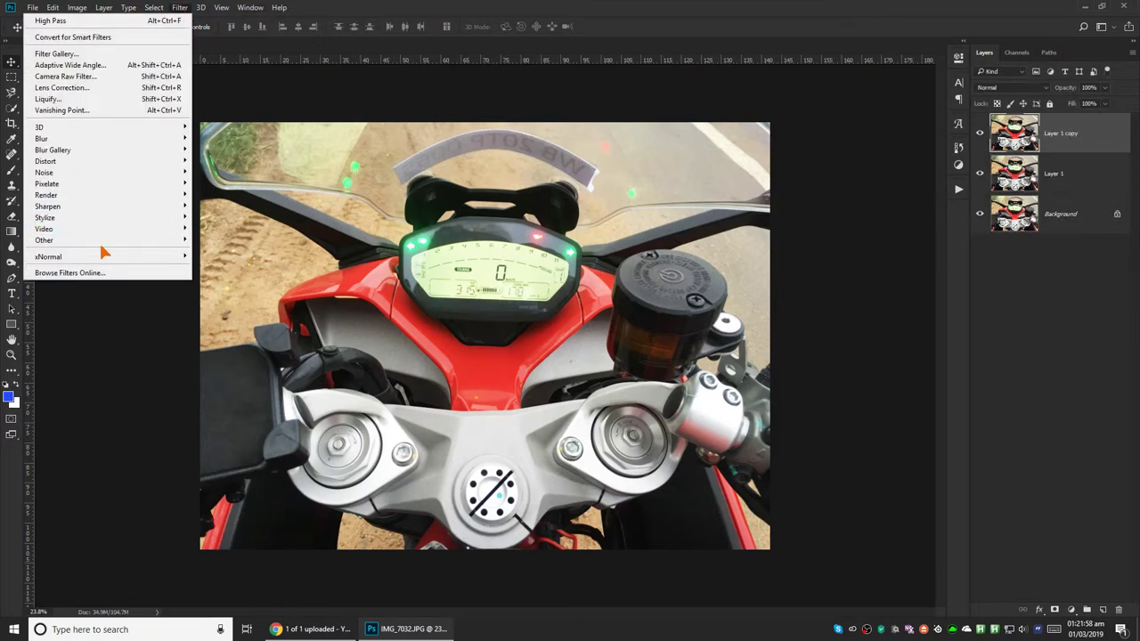
mouse_move(125, 245)
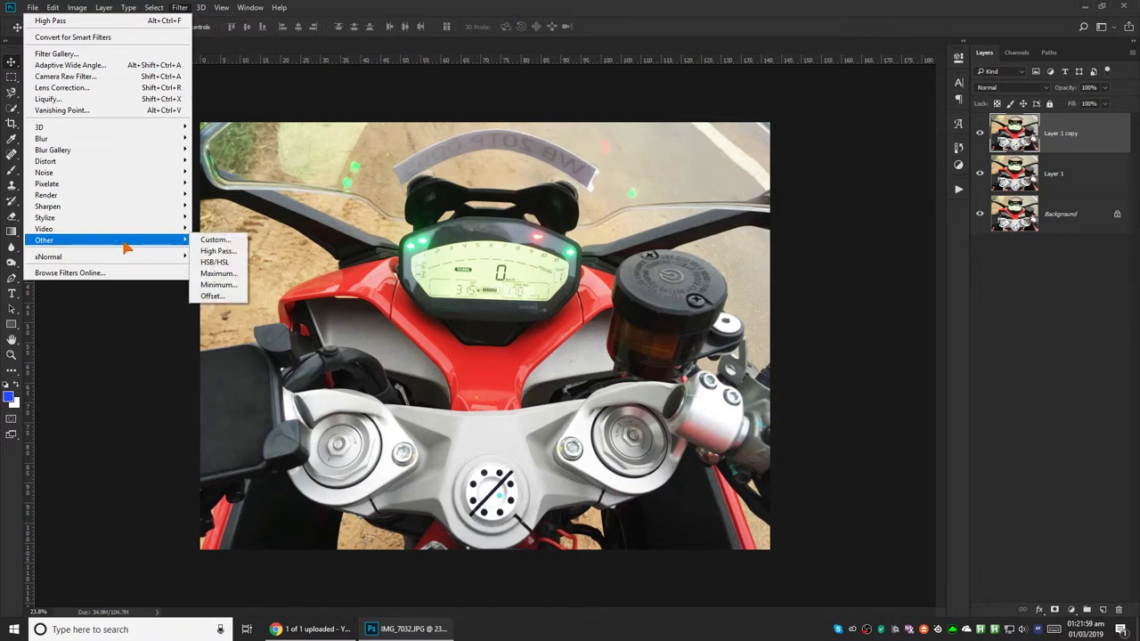
click(215, 251)
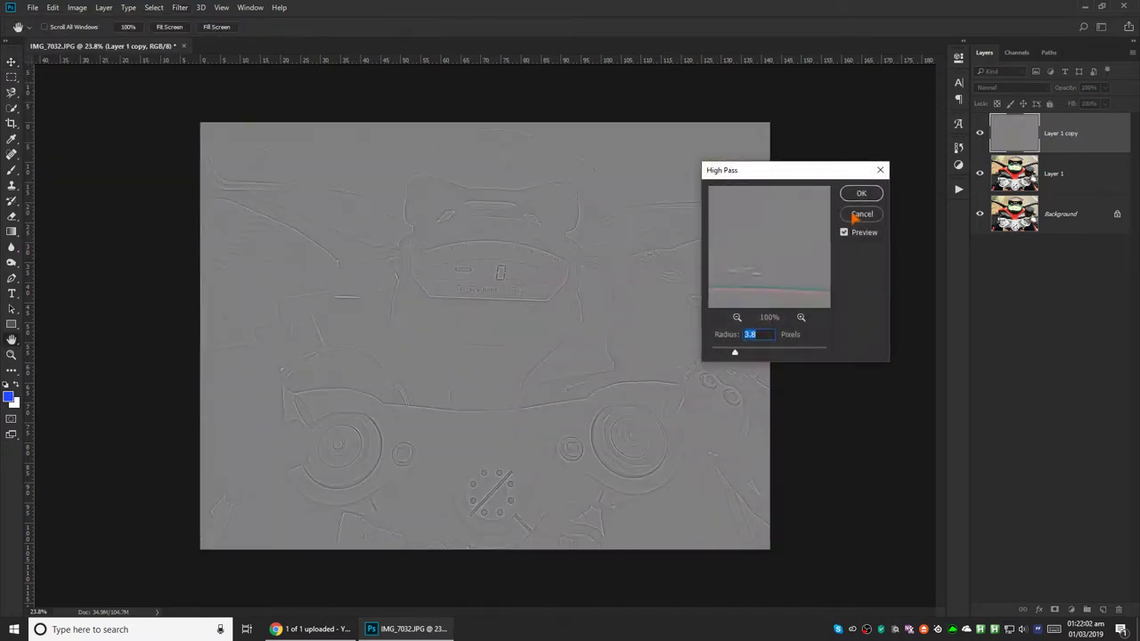
click(862, 195)
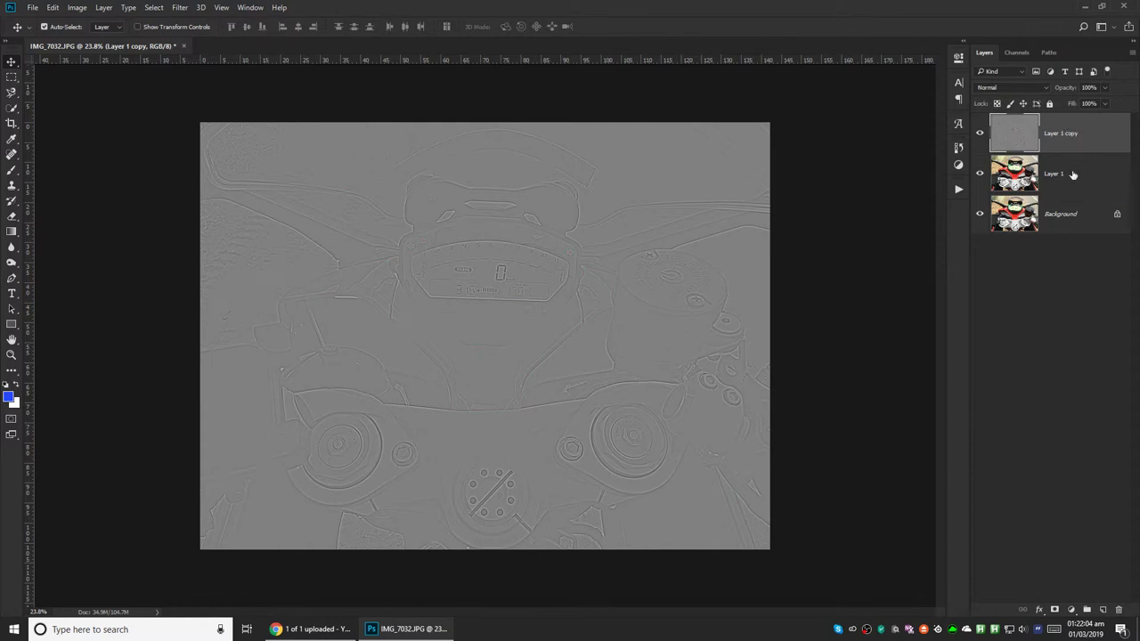
Step: Blend Layer 1 copy in Overlay and toggle layer visibility to compare with the original
click(1016, 87)
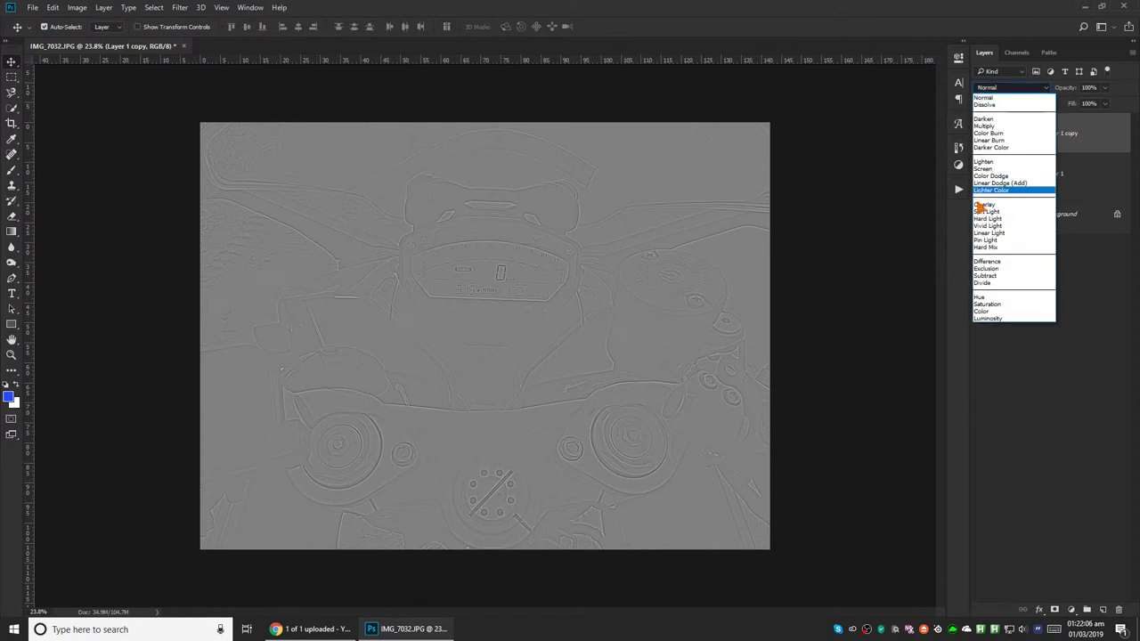
click(997, 204)
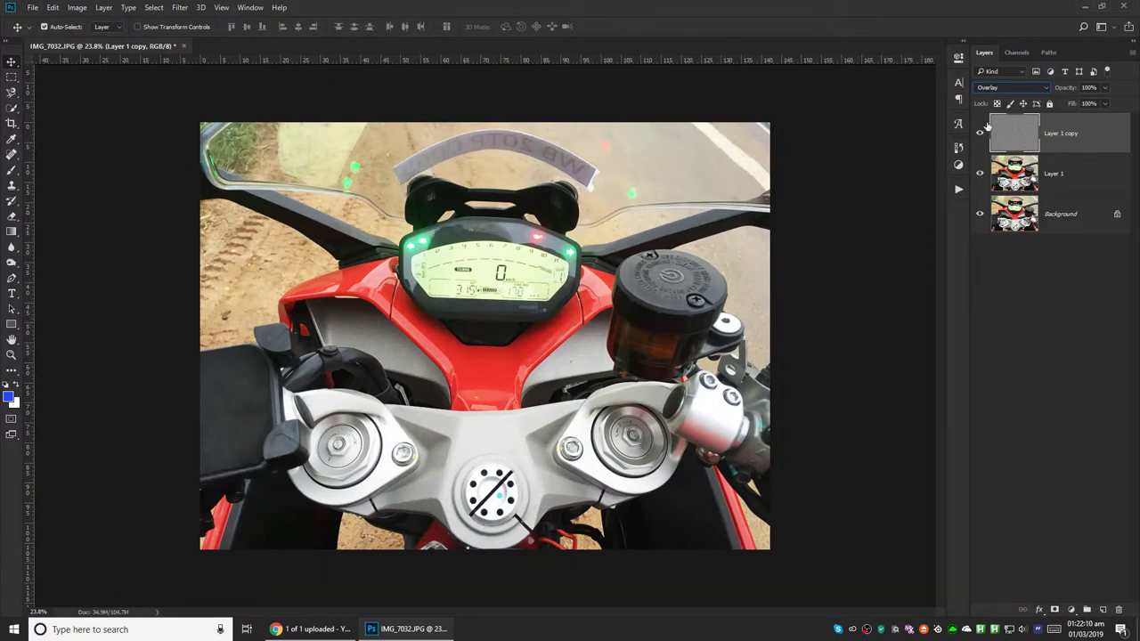
click(979, 174)
click(980, 133)
click(980, 133)
click(981, 134)
click(981, 134)
scroll(483, 280, up, 2)
scroll(483, 280, up, 3)
scroll(612, 300, up, 3)
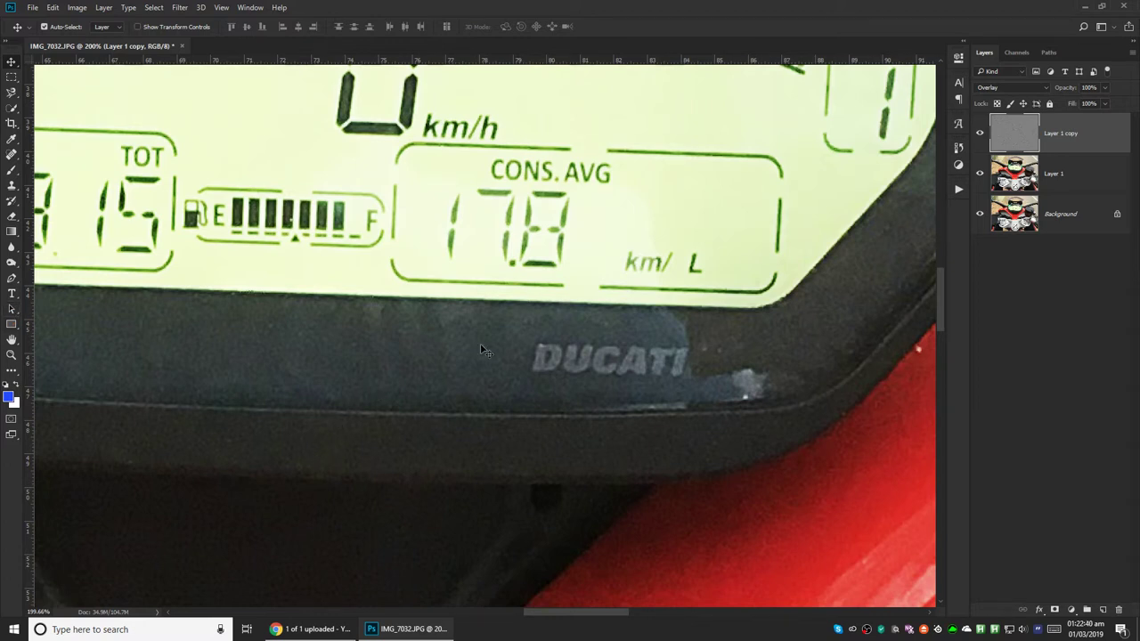
scroll(414, 395, down, 10)
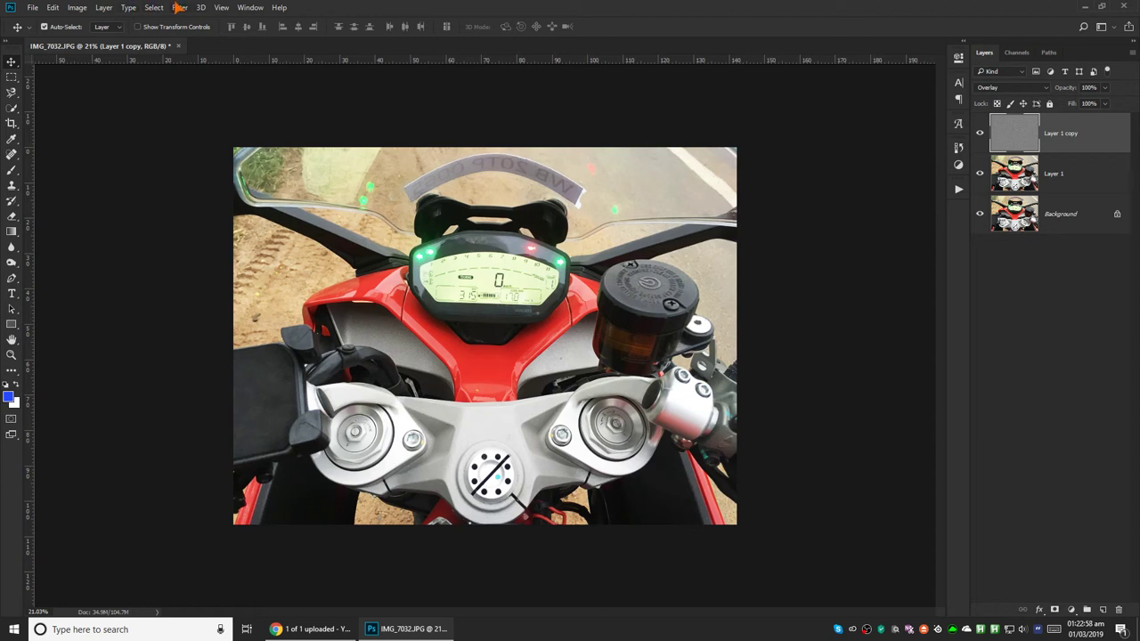
Step: Show the Filter menu's Sharpen submenu
click(179, 7)
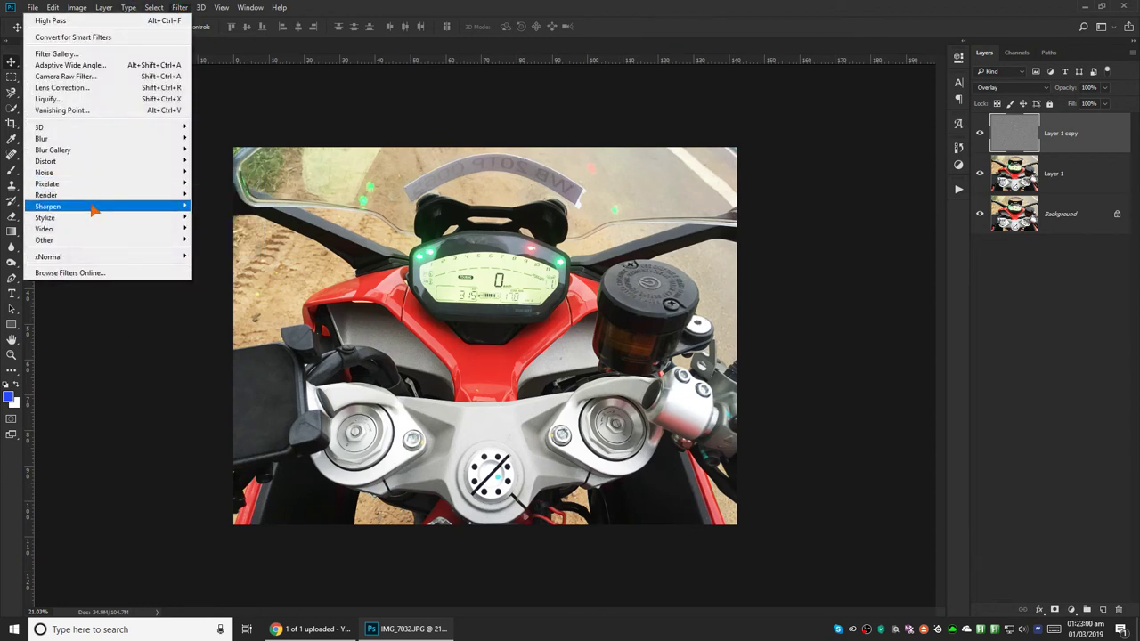
mouse_move(98, 206)
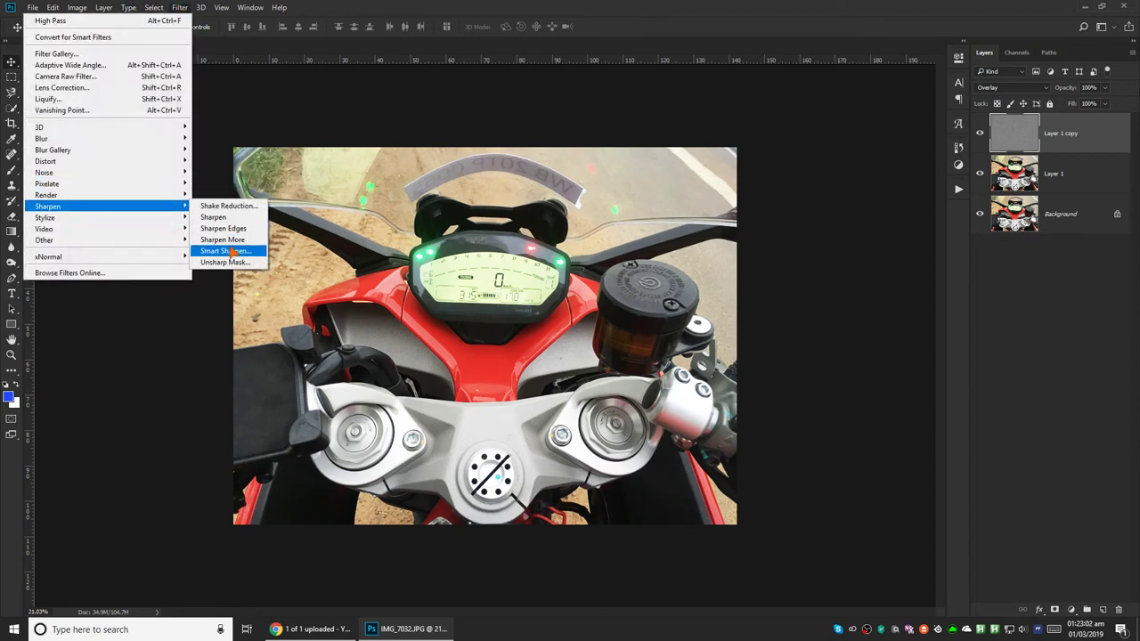